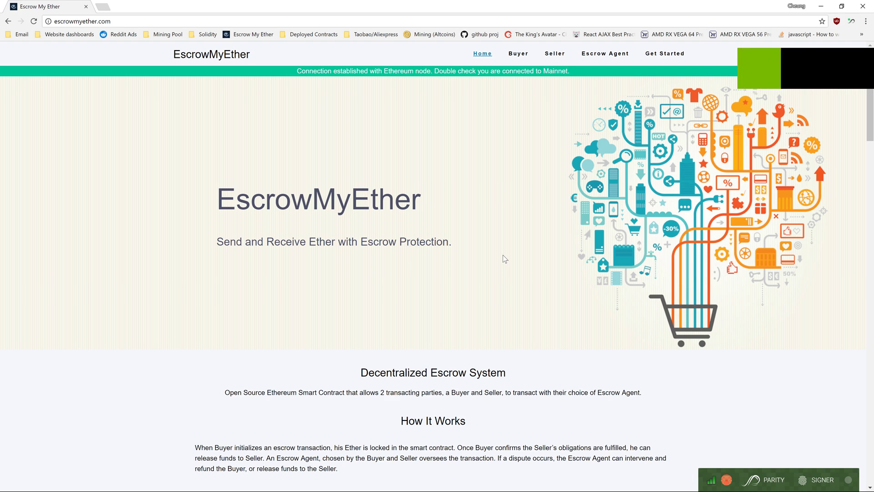
Jump to the Get Started section and open the MetaMask extension's Chrome Web Store page
left_click(653, 55)
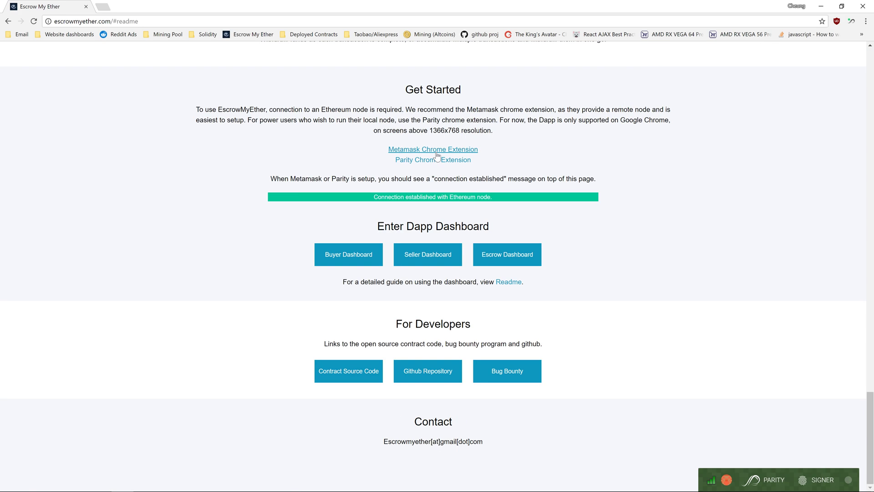
left_click(437, 155)
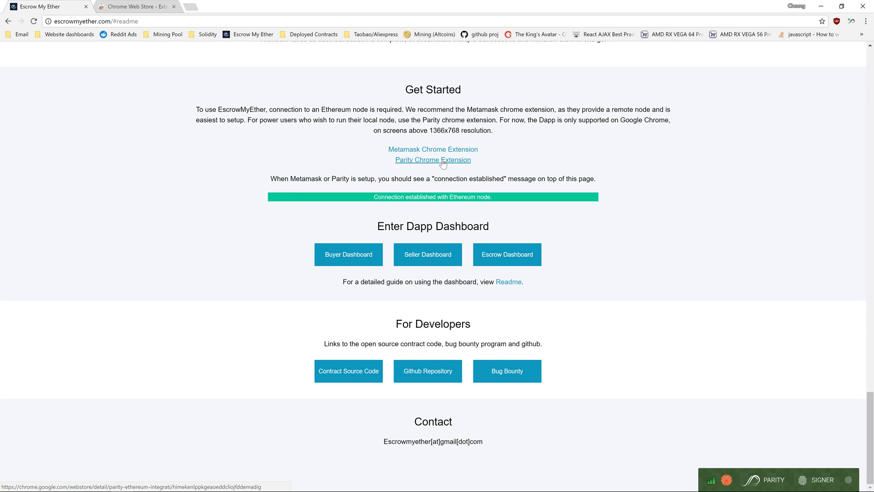
Open the Parity extension's store page, review both extension tabs, and return to EscrowMyEther
left_click(443, 163)
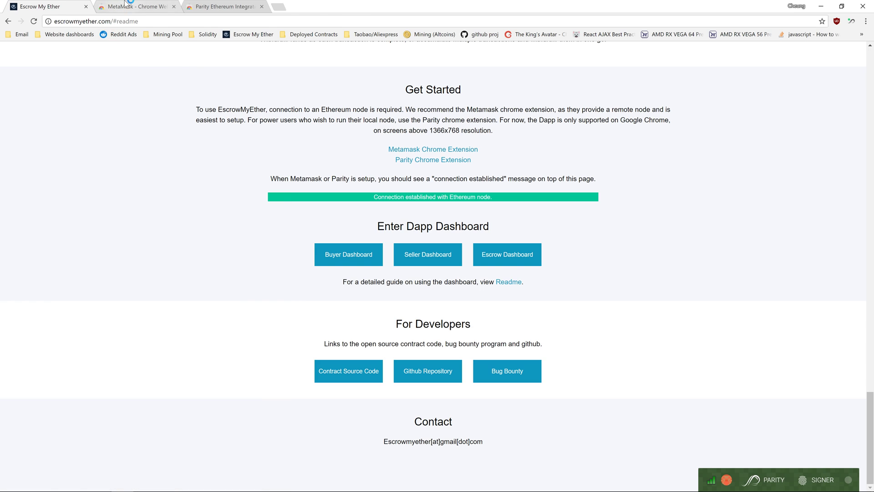
left_click(125, 6)
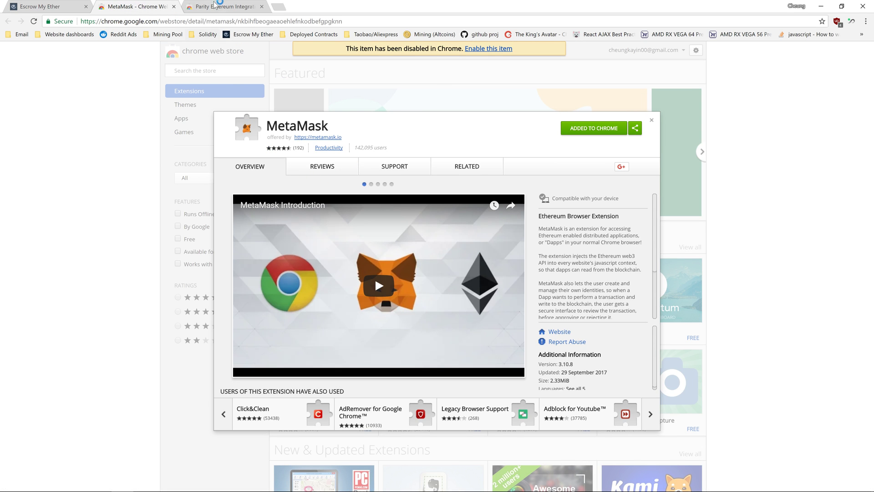
left_click(215, 8)
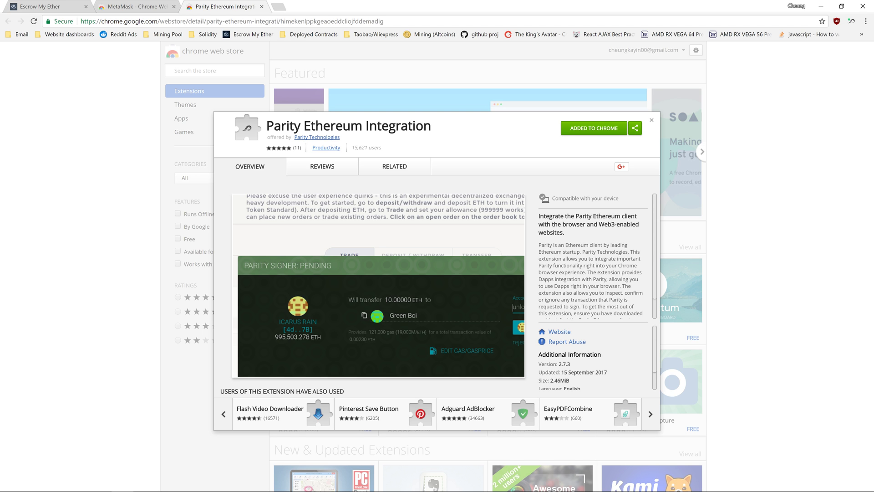
key("ctrl+1")
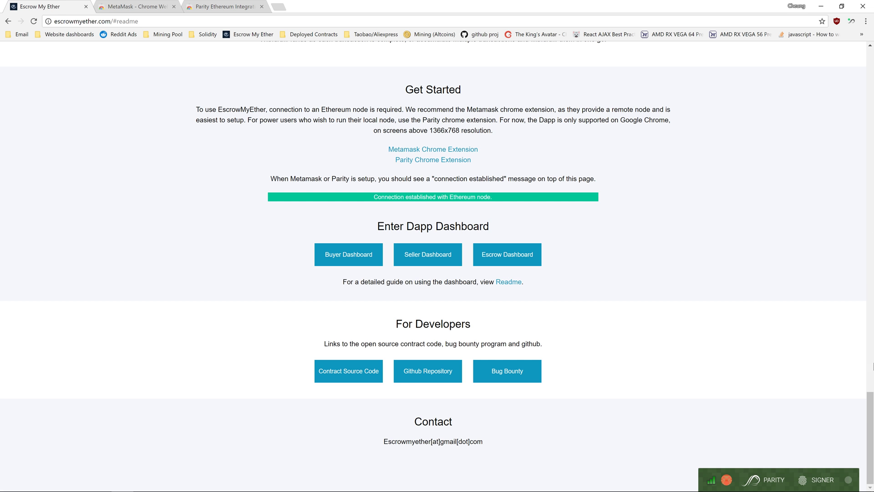
Open the Buyer dashboard and select the fourth wallet address, showing a 0.0604 ETH balance
left_click_drag(873, 409, 864, 68)
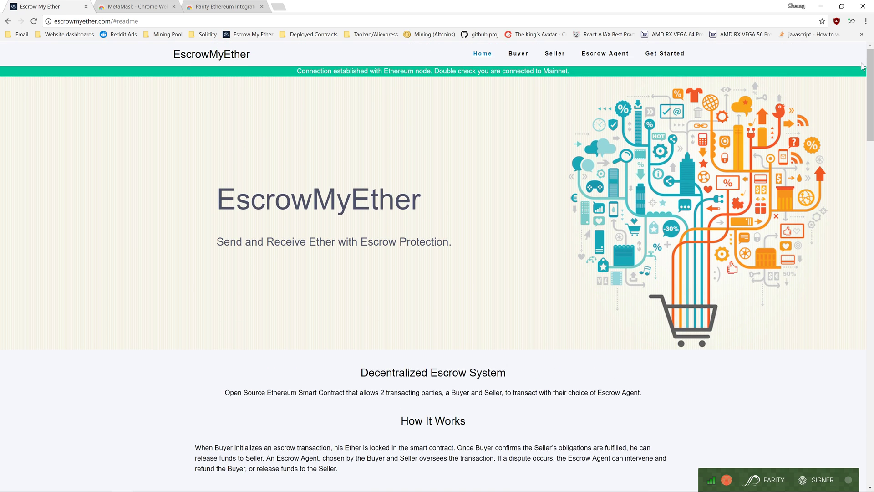
left_click(522, 59)
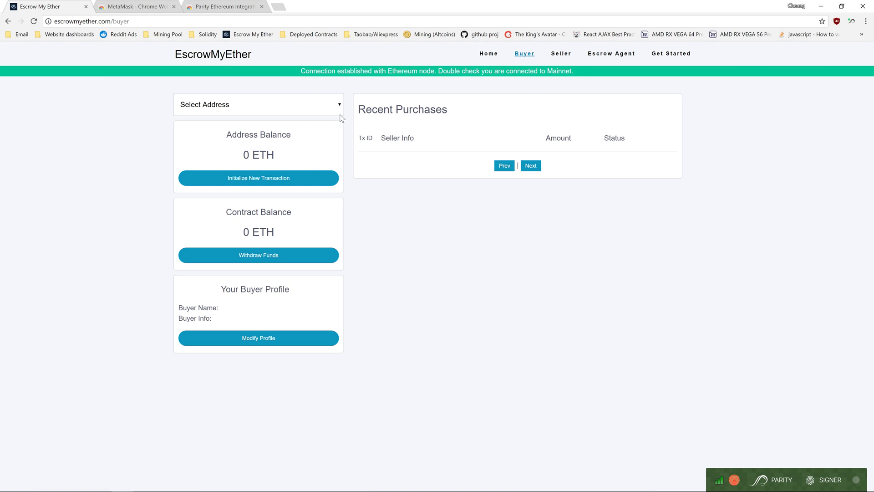
left_click(306, 109)
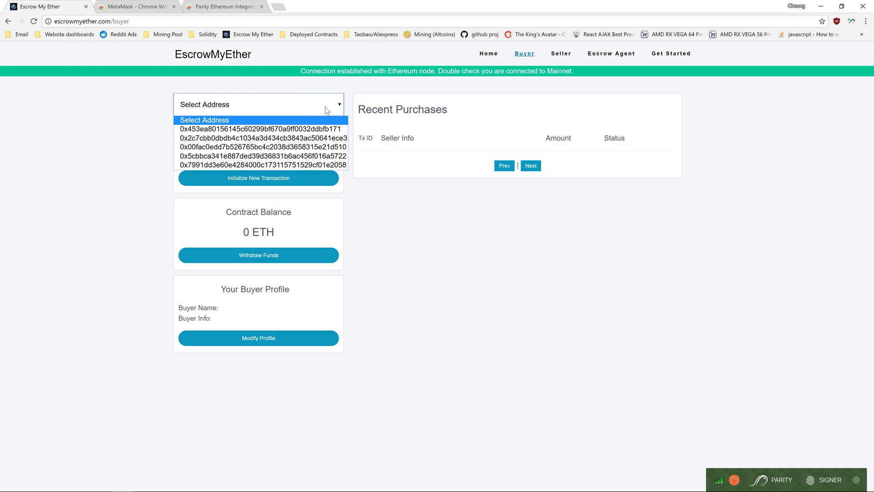
left_click(336, 156)
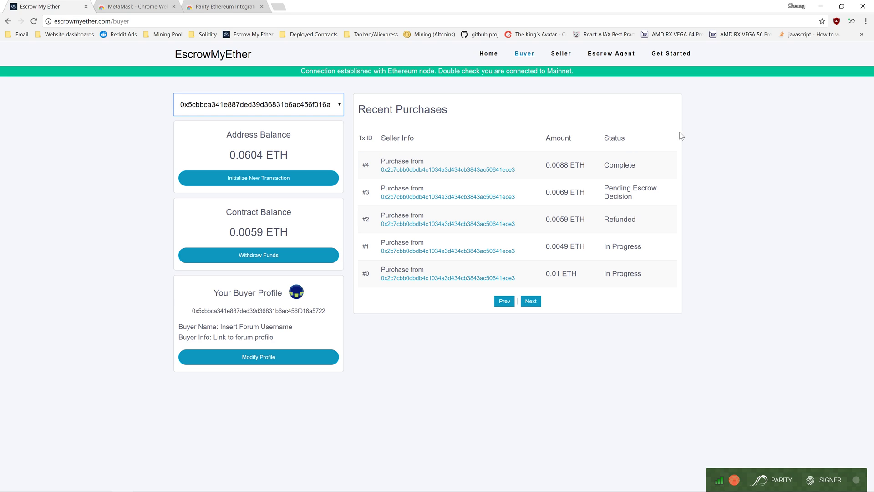
left_click(616, 257)
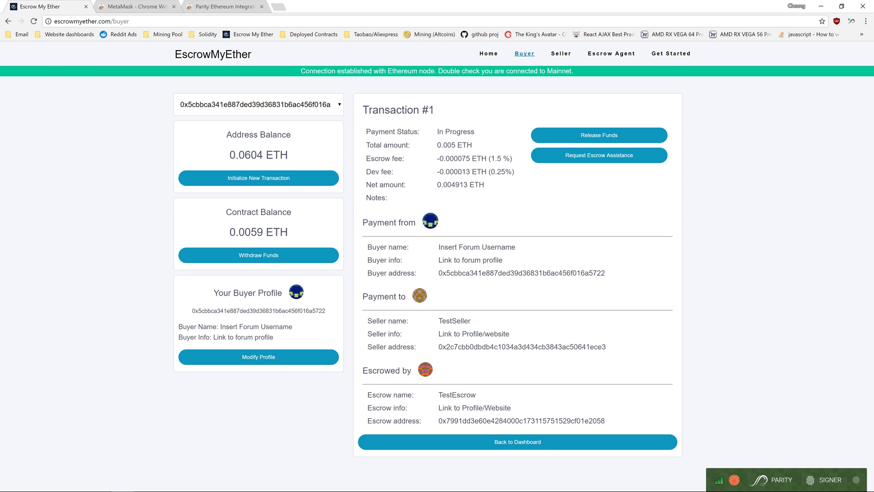
left_click_drag(365, 163, 453, 160)
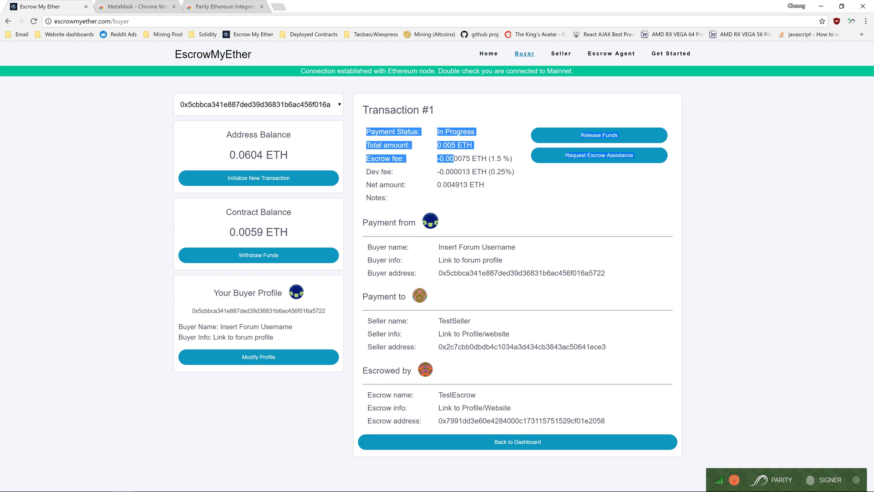
left_click(454, 159)
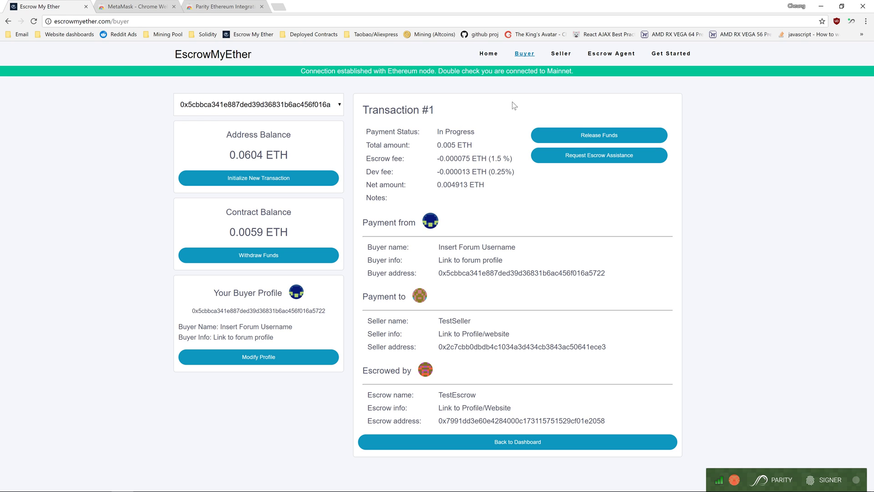
left_click(585, 137)
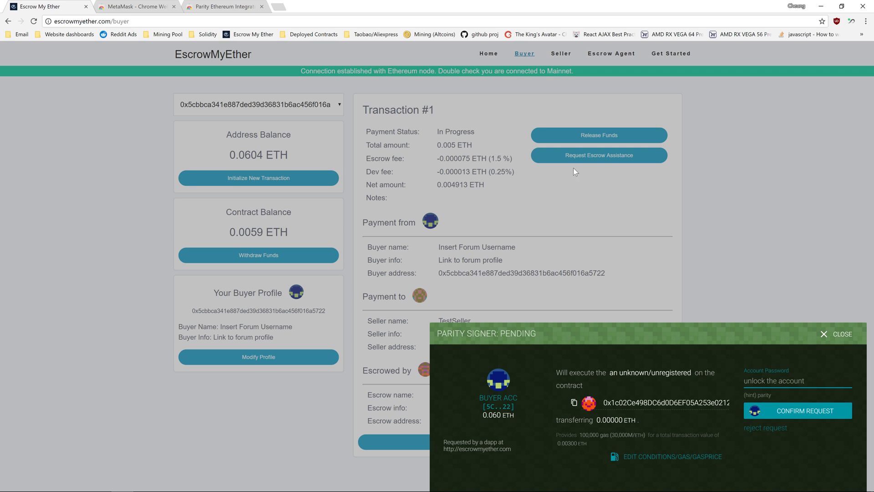
left_click(765, 427)
left_click(781, 414)
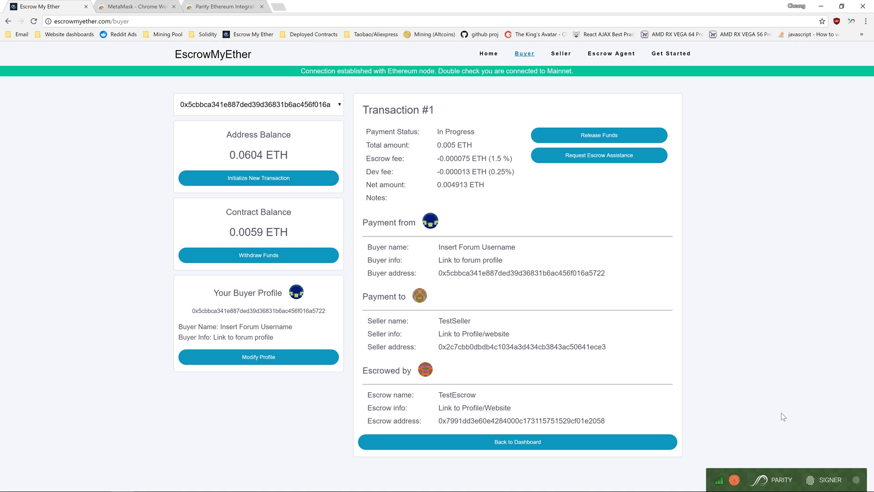
left_click(413, 444)
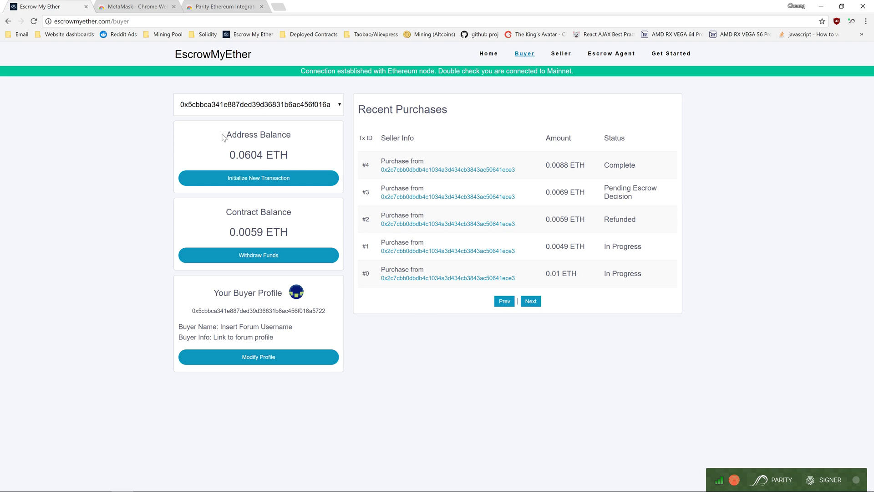
left_click_drag(226, 135, 296, 135)
left_click(296, 135)
left_click_drag(226, 213, 292, 212)
left_click(297, 213)
mouse_move(249, 230)
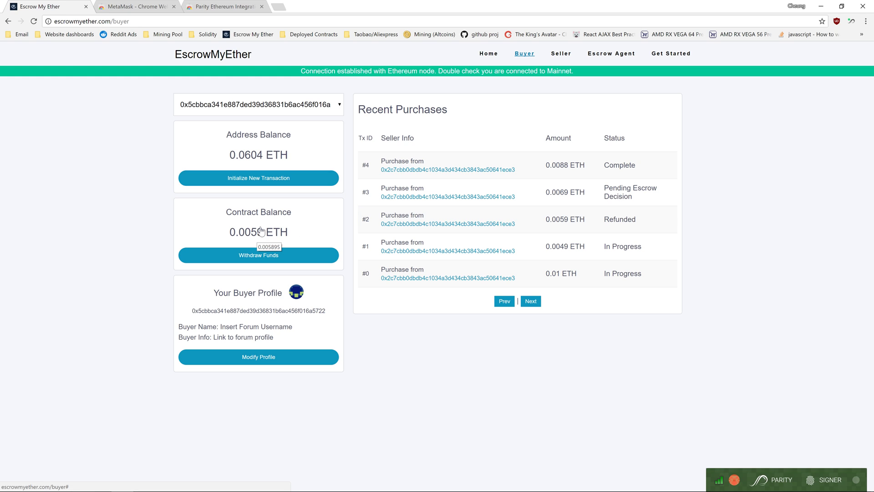
left_click(271, 253)
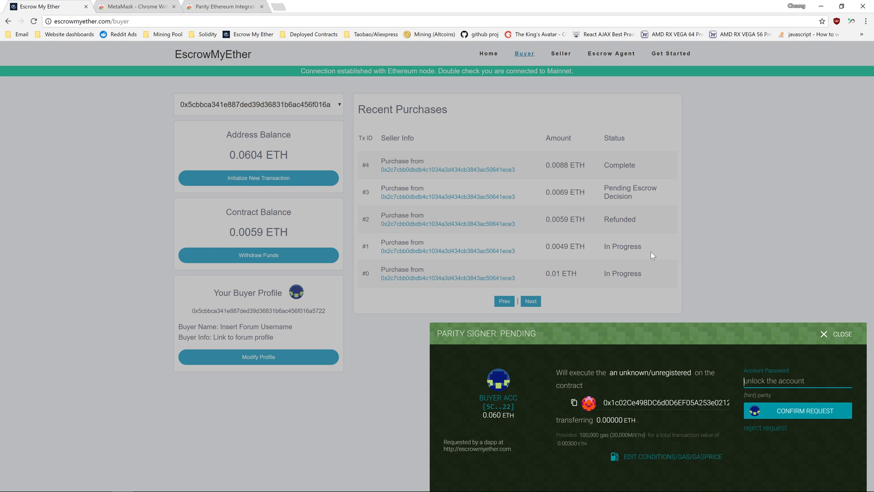
left_click(764, 429)
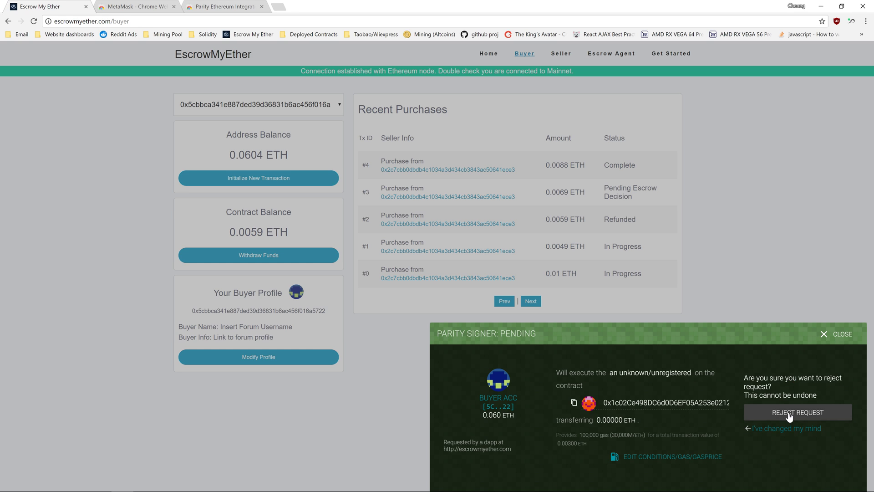
left_click(788, 413)
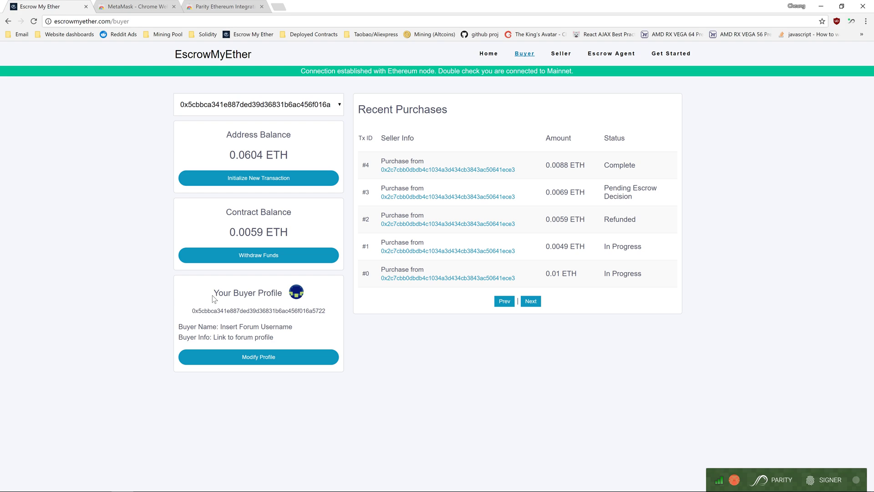
left_click(235, 358)
left_click(419, 203)
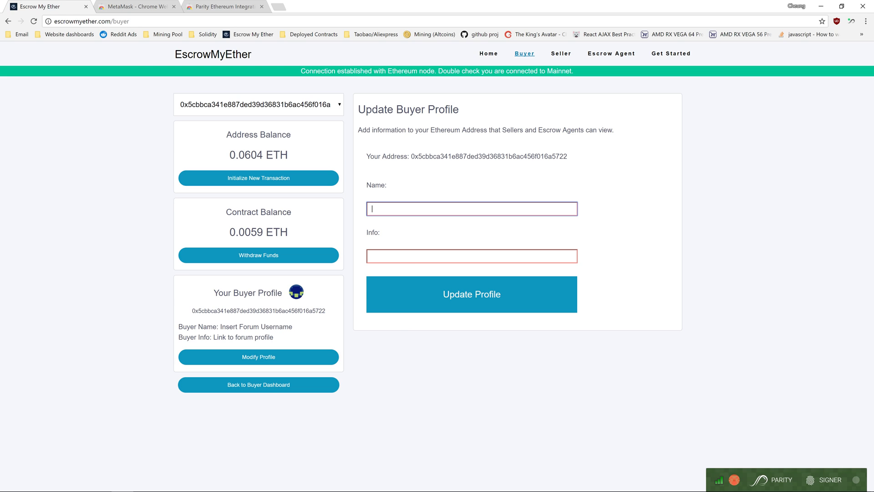
key("Tab")
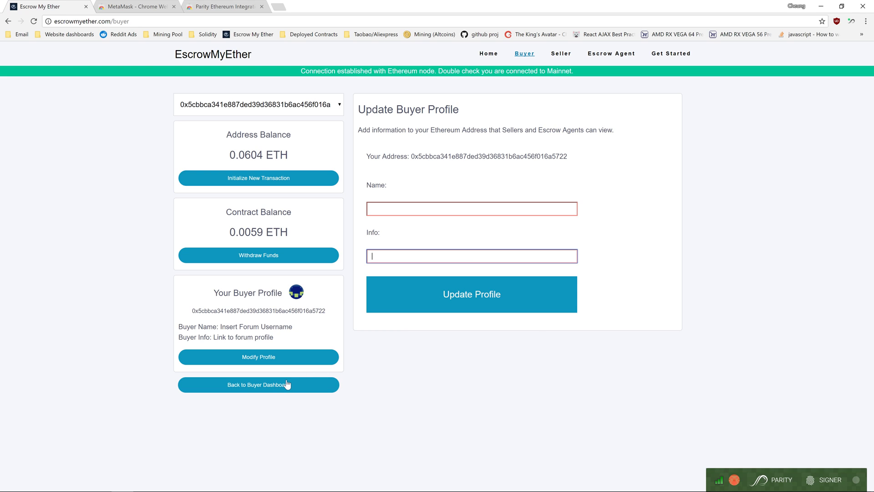
left_click(287, 381)
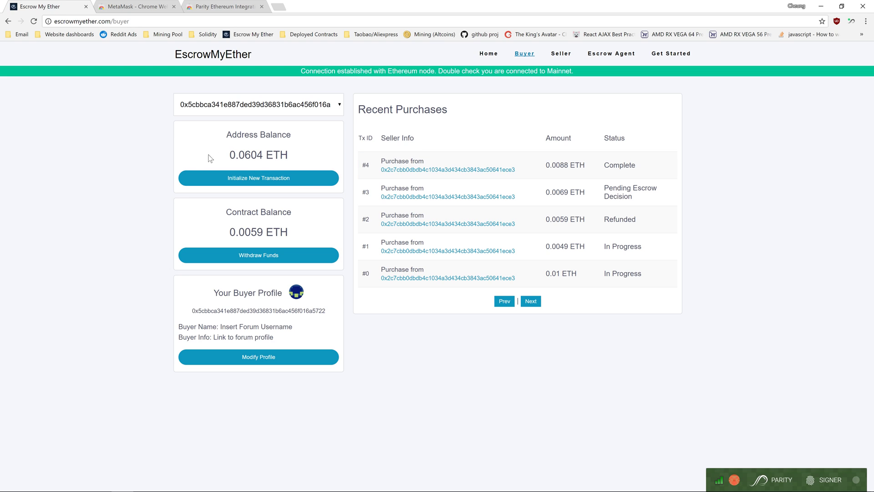
Start a new escrow payment, check its Seller, Escrow Agent and Amount fields, and bring up the address notes
left_click(277, 182)
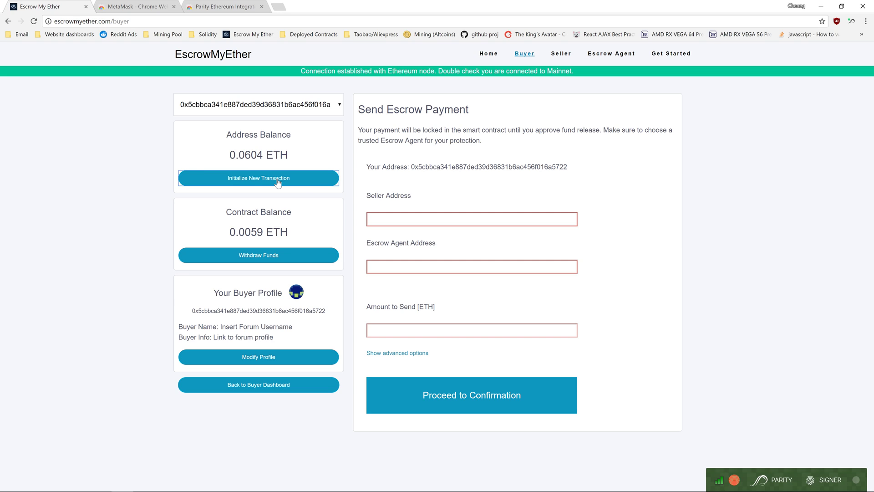
left_click(432, 219)
left_click(412, 267)
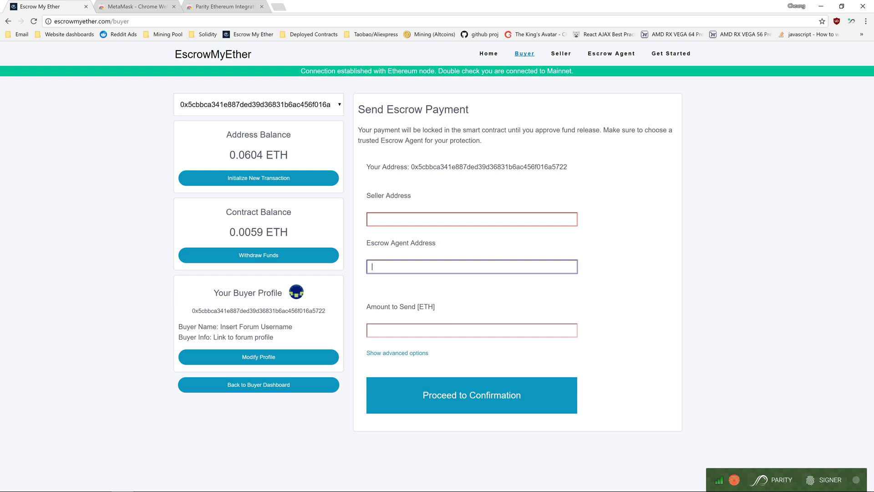
left_click(410, 330)
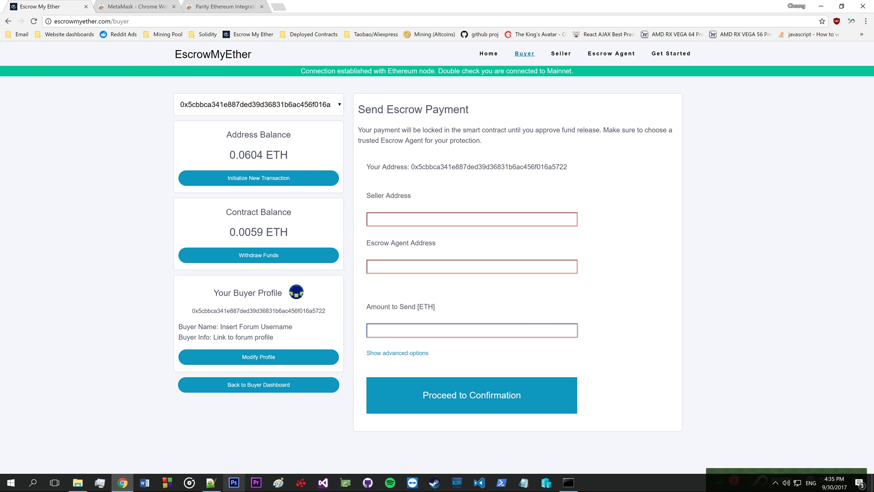
left_click(211, 483)
left_click(651, 345)
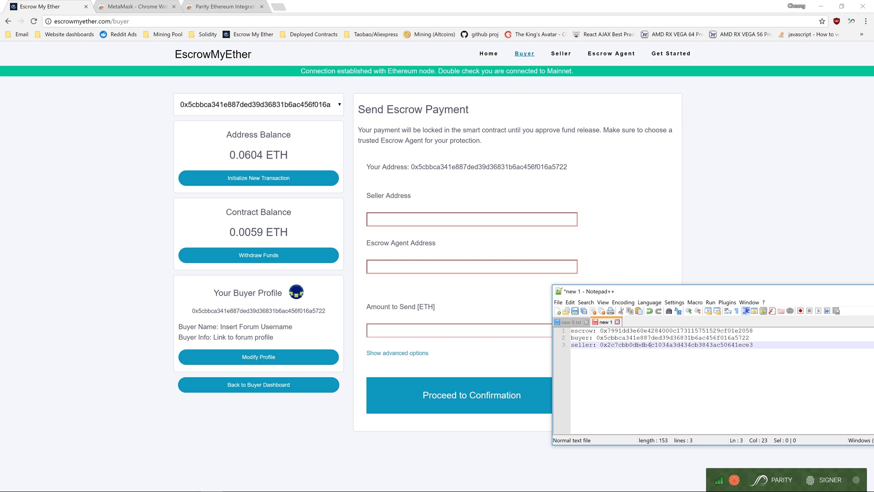
Copy the seller address from the notes into the Seller Address field
left_click_drag(754, 344, 600, 345)
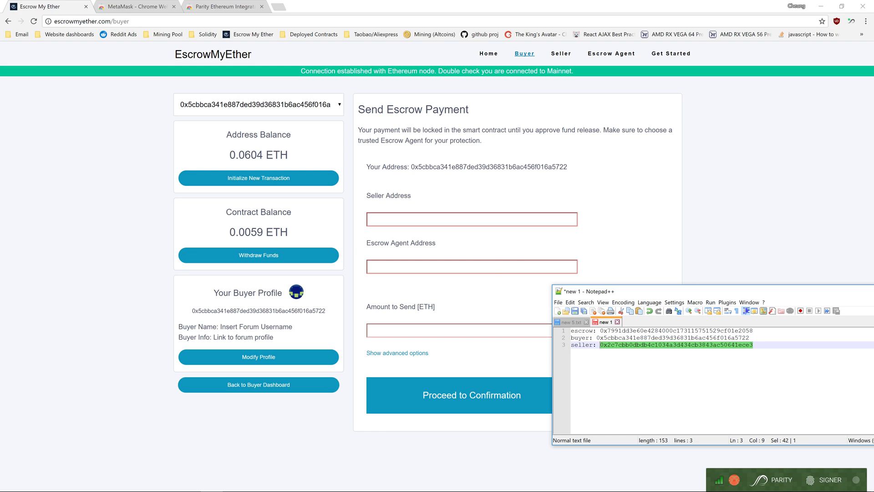
key("ctrl+c")
left_click(460, 221)
key("ctrl+v")
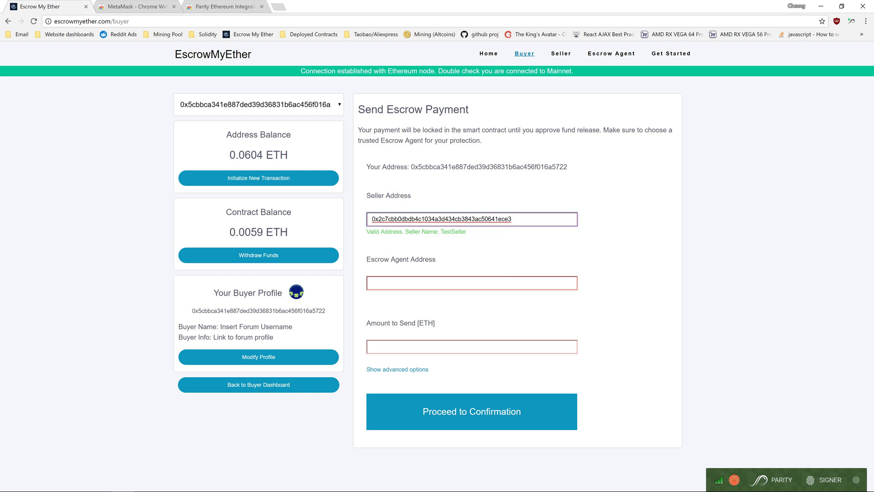
Copy the line-1 escrow address into the Escrow Agent Address field and confirm TestSeller appears
key("alt+Tab")
key("Up")
key("Up")
key("End")
key("ctrl+shift+Left")
key("ctrl+c")
left_click(436, 283)
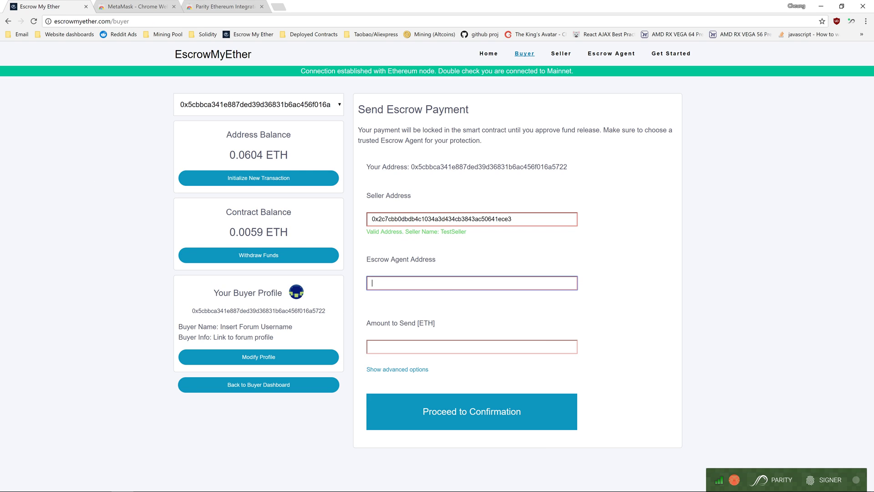
key("ctrl+v")
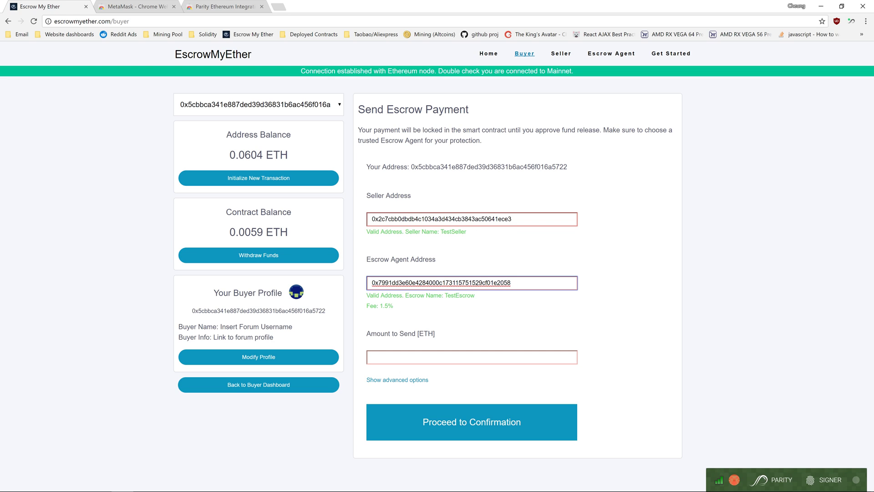
left_click_drag(404, 231, 469, 236)
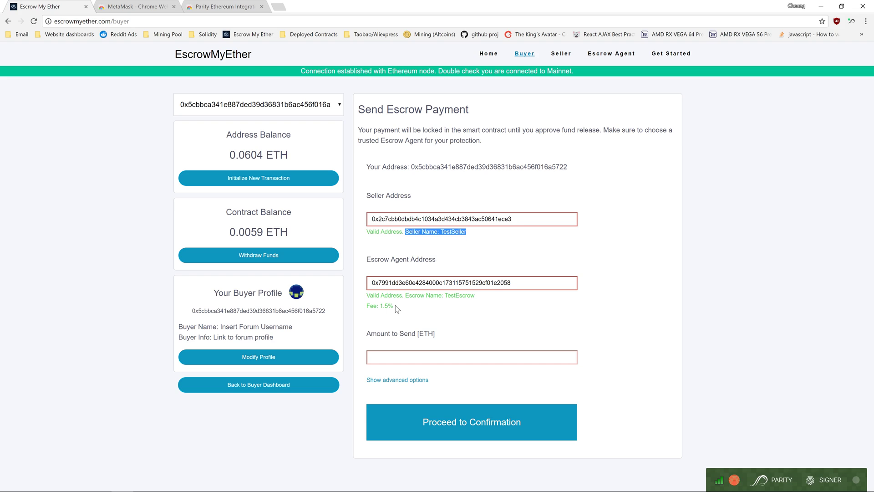
Test validation by changing the seller address's last character to 0, then restoring it to 3
left_click(513, 219)
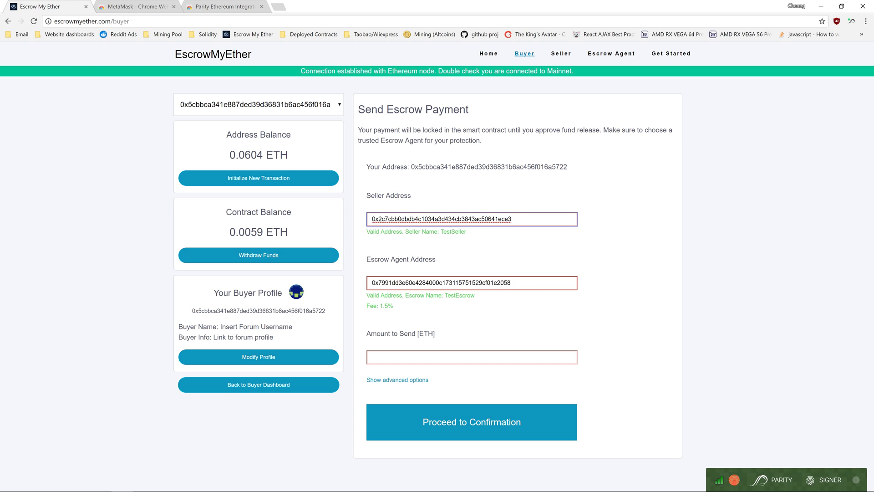
key("BackSpace")
type("0")
key("BackSpace")
type("3")
Change the escrow address's last character to 3 and back to 8, then enter 0.01 ETH to send
left_click(512, 283)
key("BackSpace")
type("3")
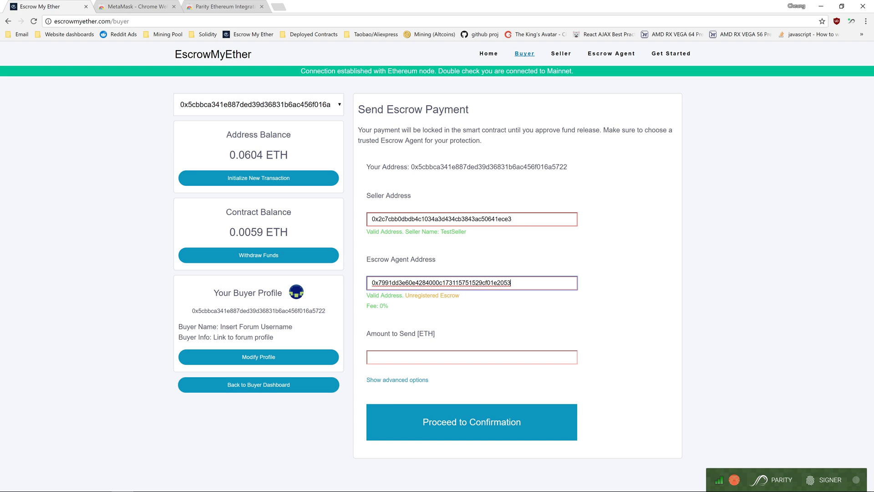
key("BackSpace")
type("8")
key("Tab")
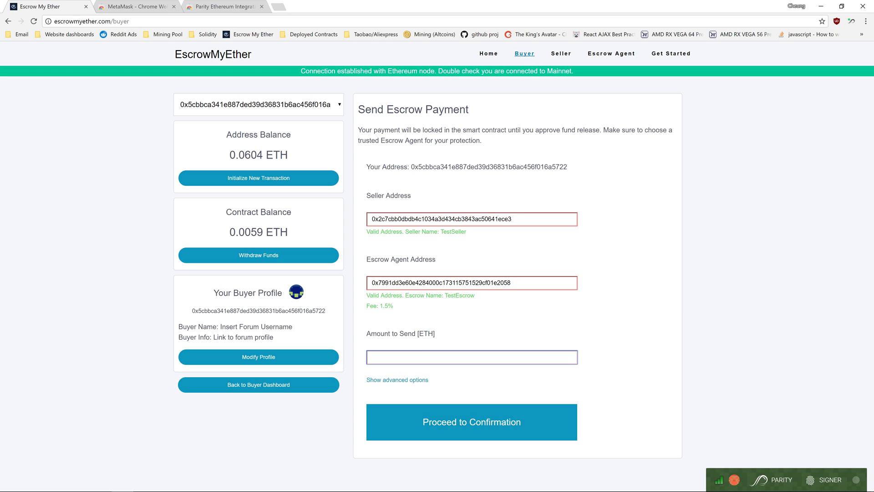
type("0.01")
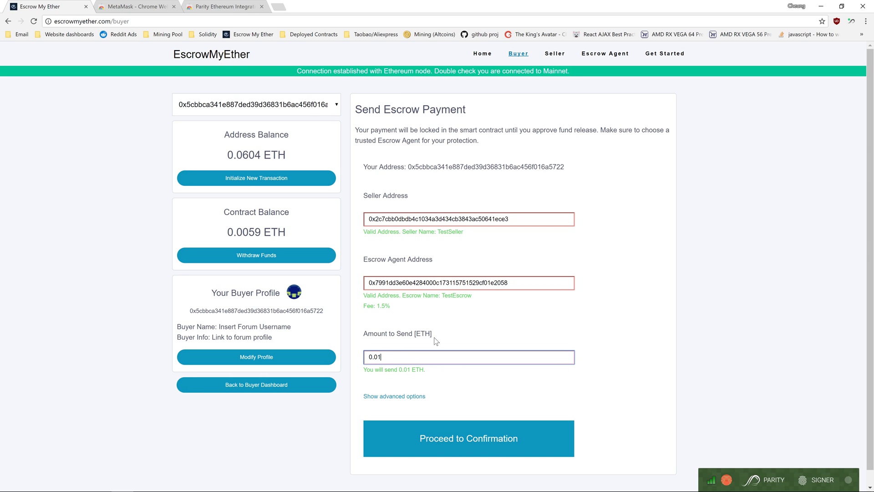
scroll(428, 340, "down", 1)
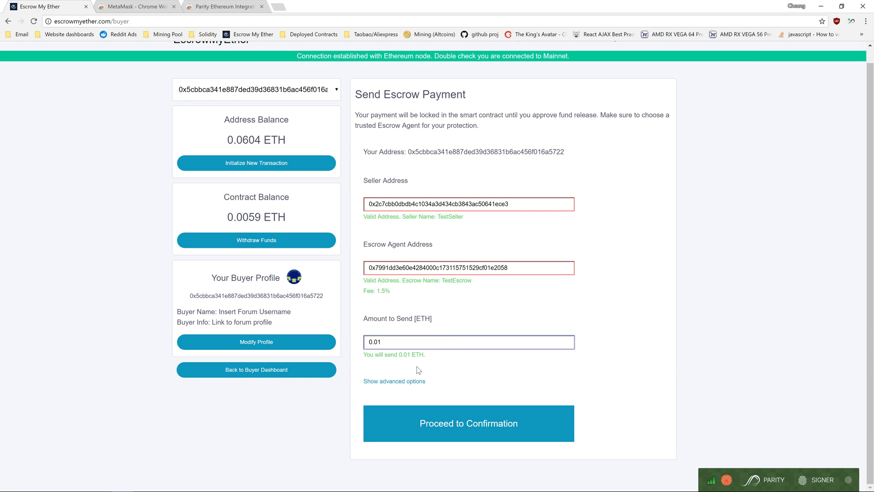
left_click(387, 381)
scroll(387, 382, "down", 1)
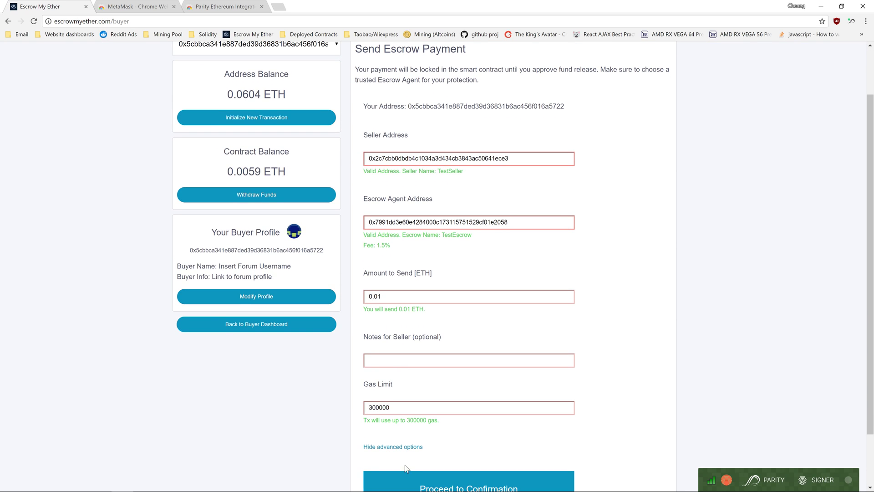
left_click(383, 363)
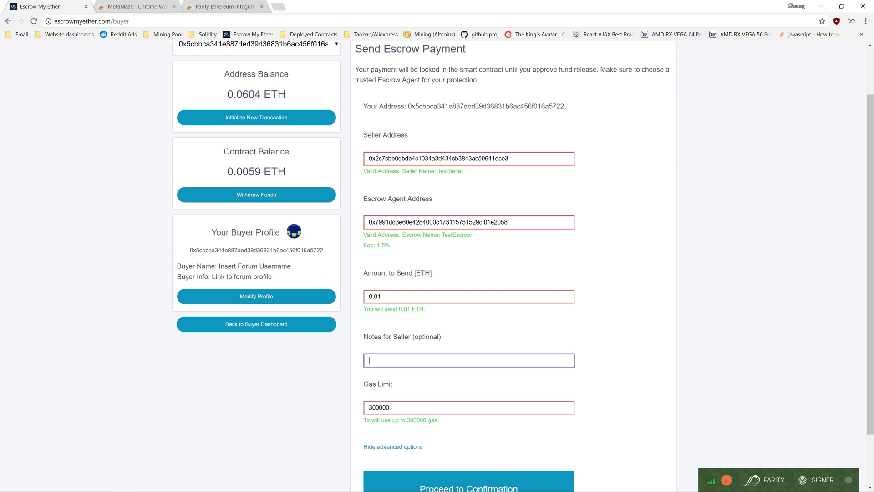
type("Please ship fast!!!")
key("ctrl+shift+Left")
key("ctrl+shift+Left")
key("ctrl+shift+Left")
key("ctrl+shift+Left")
key("Right")
key("ctrl+shift+Right")
key("ctrl+shift+Right")
key("ctrl+shift+Right")
scroll(411, 373, "down", 2)
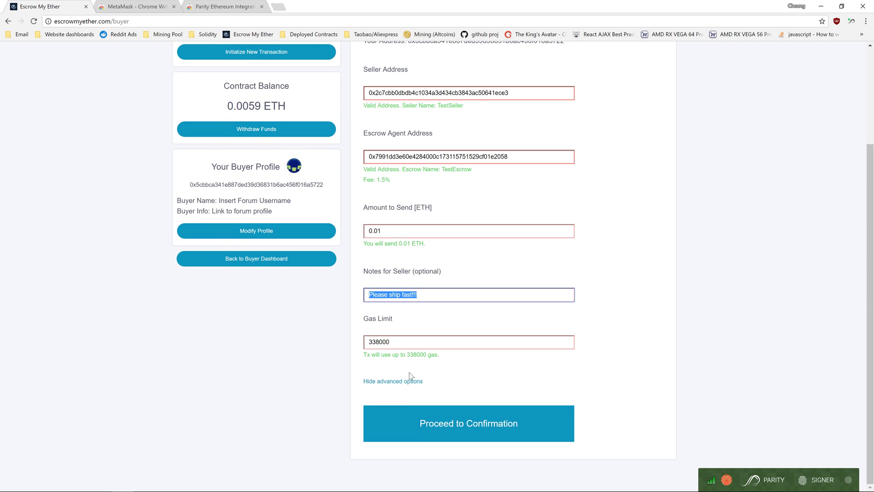
left_click(408, 367)
left_click_drag(421, 296, 282, 297)
key("BackSpace")
left_click(403, 381)
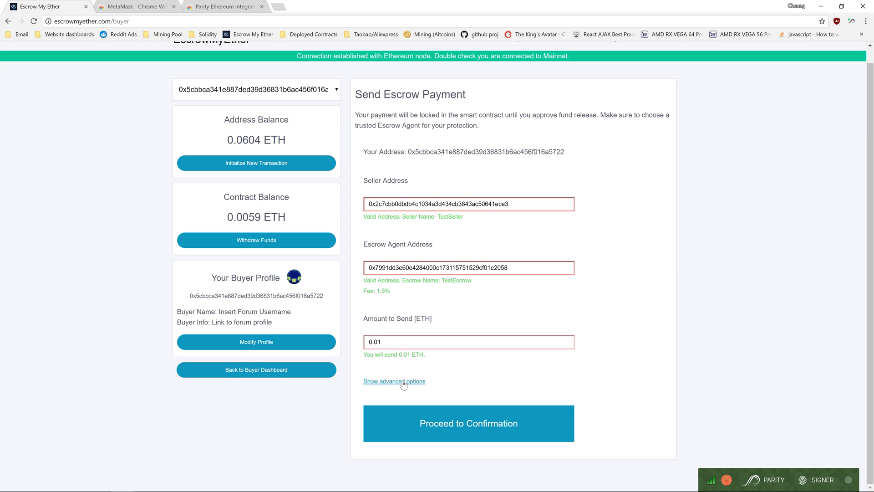
scroll(403, 385, "up", 1)
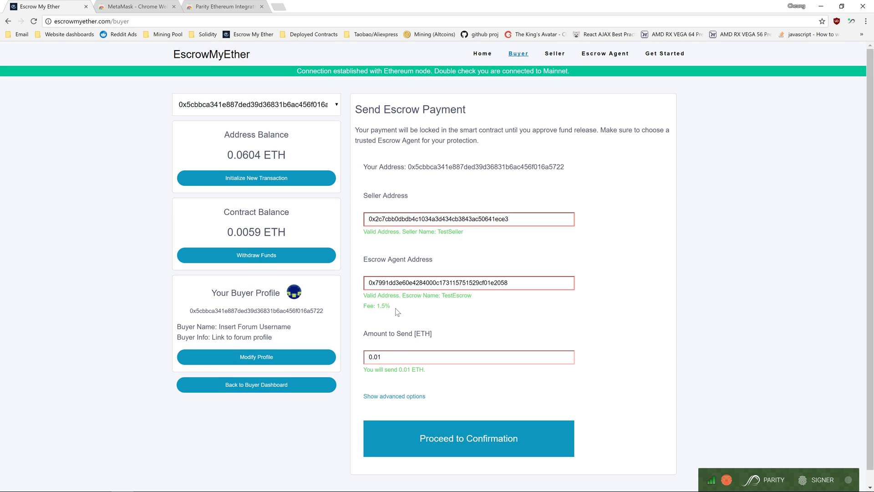
left_click(439, 448)
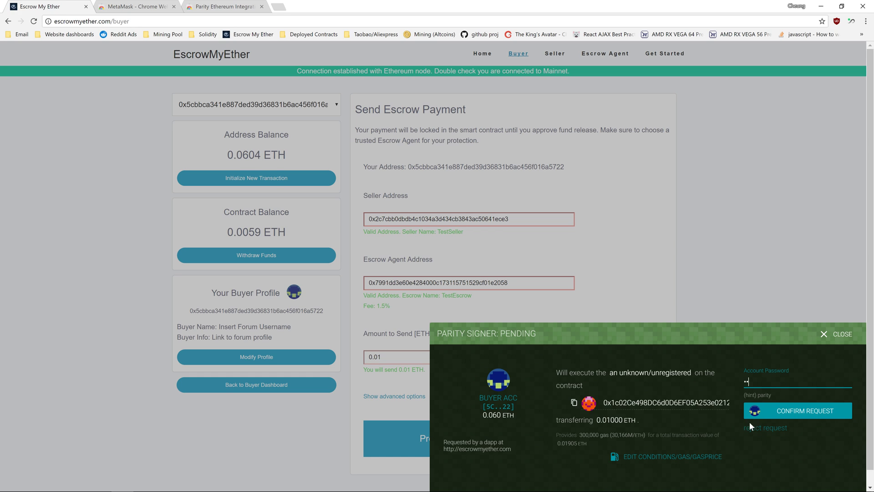
left_click(698, 458)
left_click(756, 403)
key("BackSpace")
key("BackSpace")
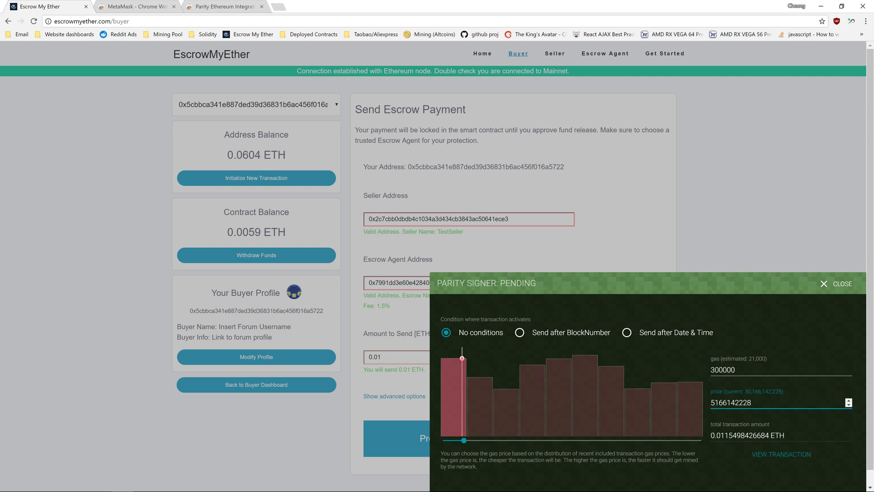
left_click(774, 457)
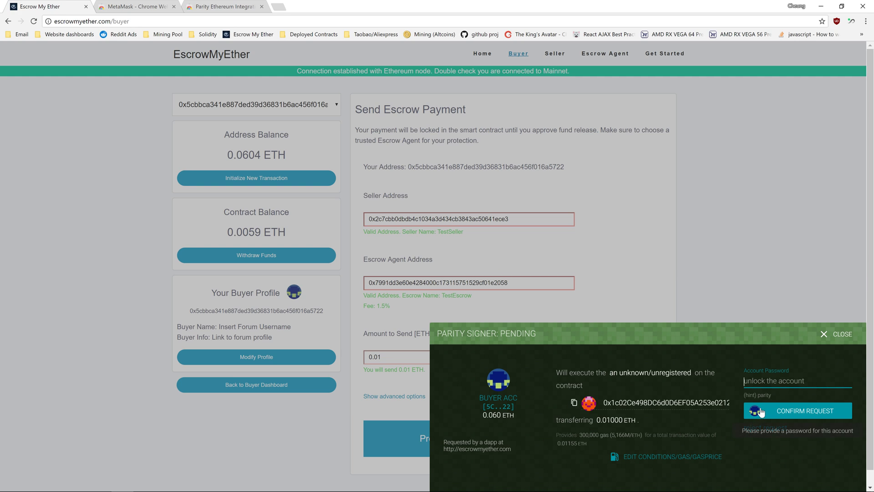
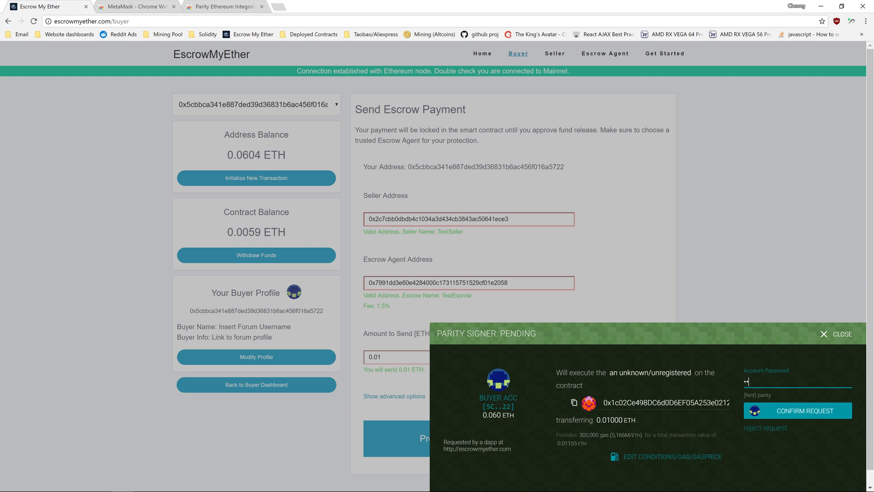
left_click(801, 416)
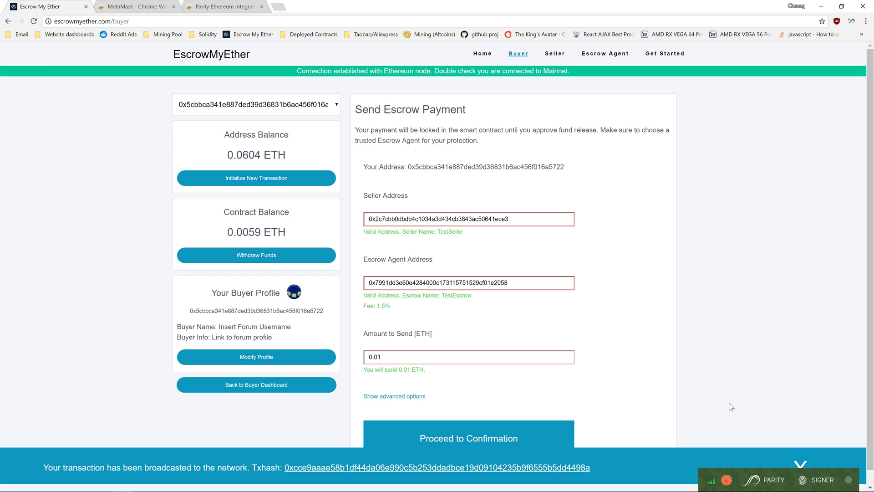
Reload Etherscan until the 0.01 Ether transaction shows pending, then dismiss EscrowMyEther's broadcast notice
left_click(328, 469)
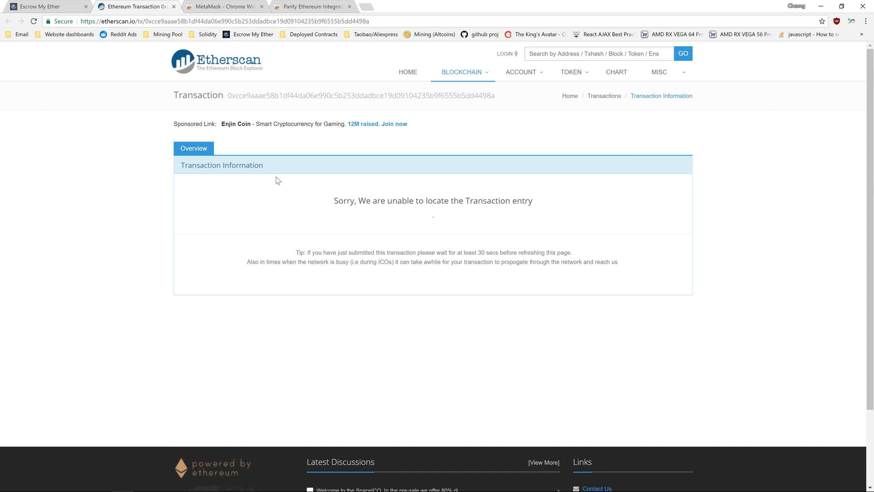
key("F5")
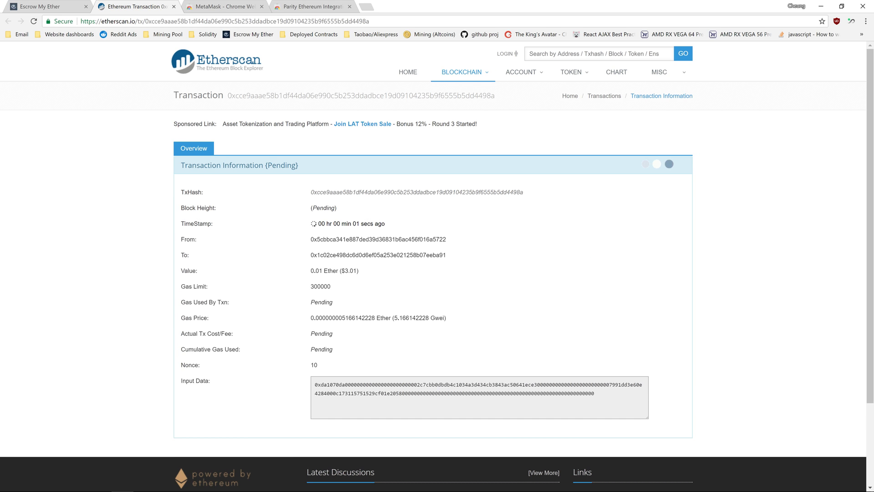
scroll(396, 301, "down", 2)
scroll(386, 328, "up", 2)
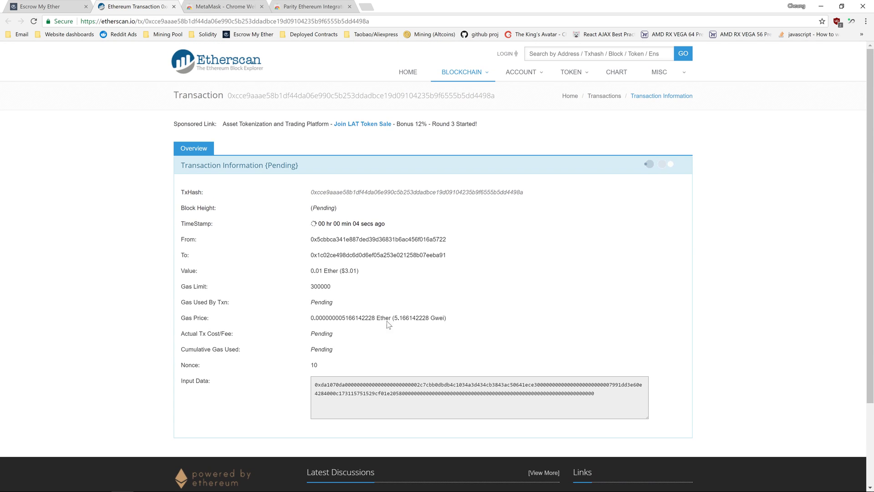
left_click(48, 4)
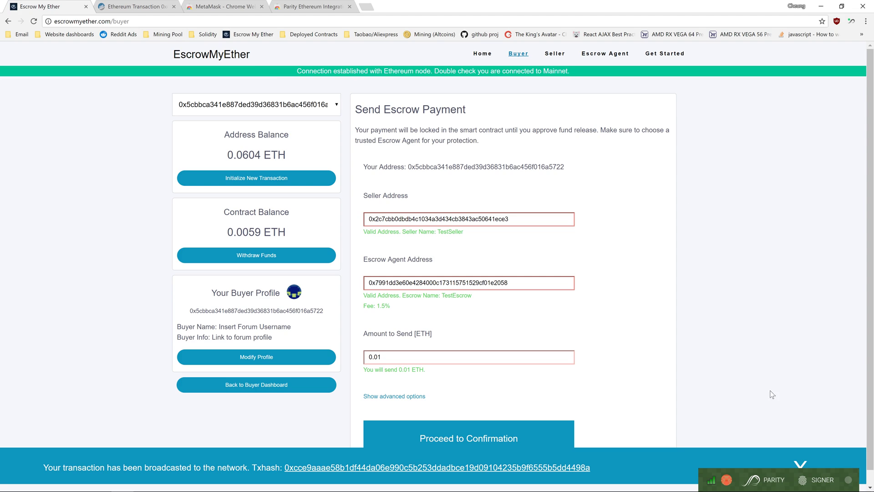
left_click(801, 464)
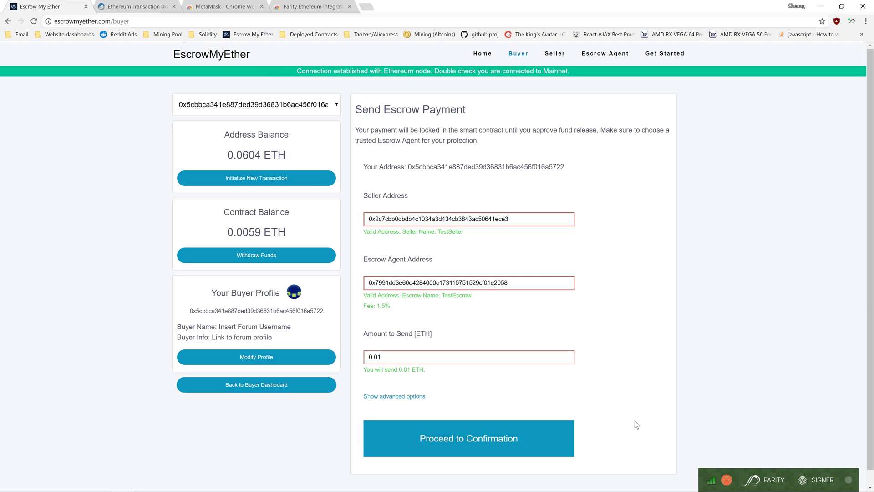